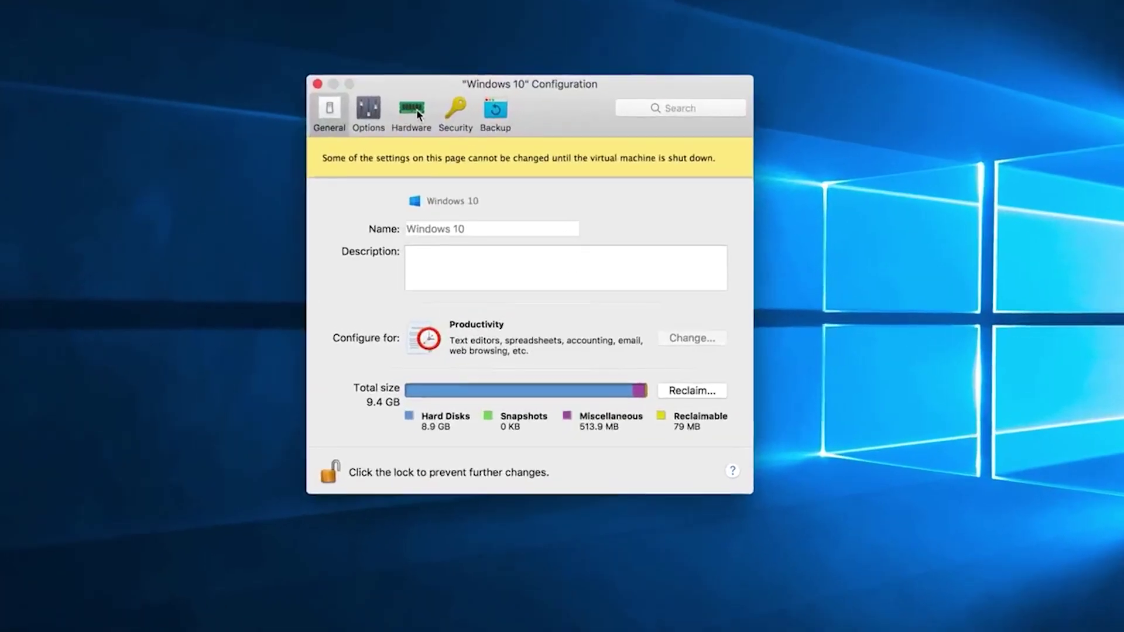
- Browse the Hardware pages (Graphics, Mouse & Keyboard, Shared Printers, Network), then return to CPU & Memory
left_click(417, 113)
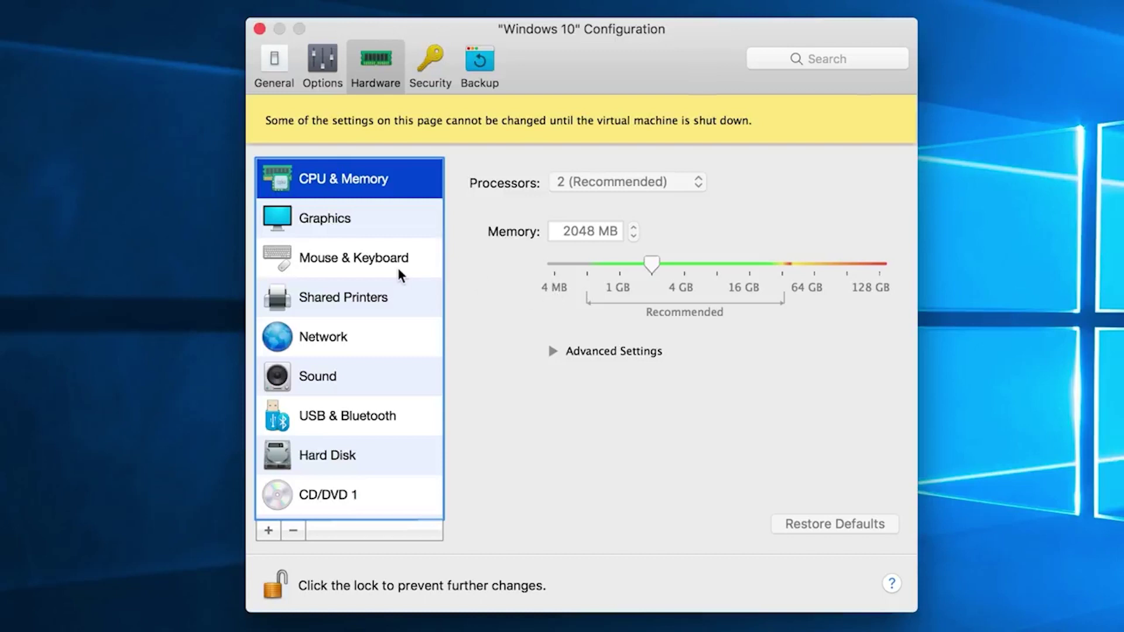
left_click(399, 219)
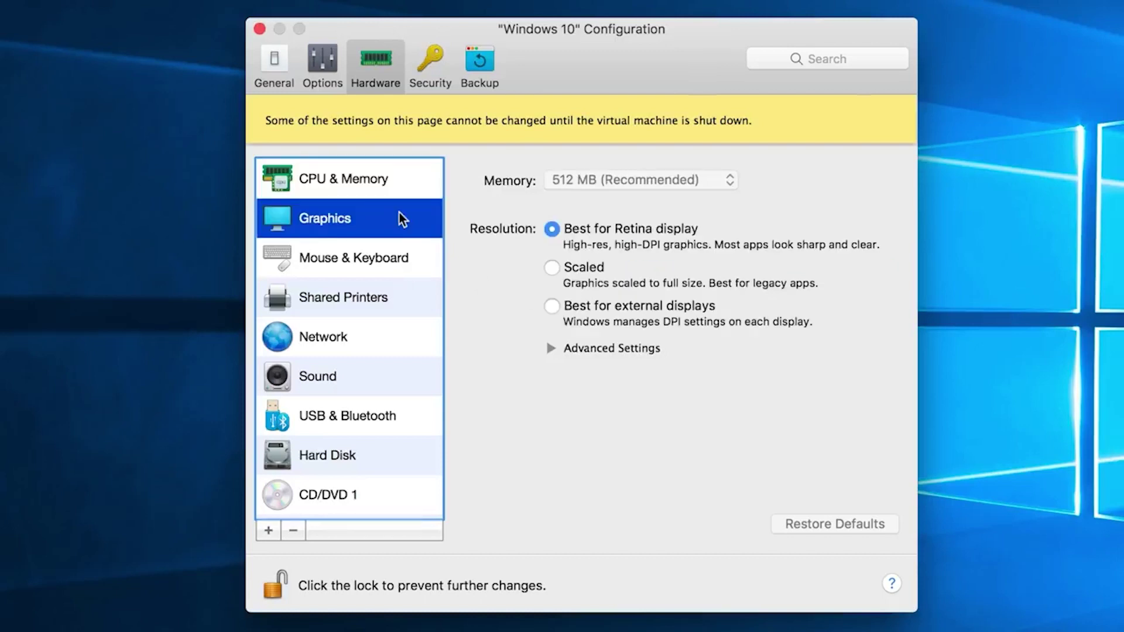
left_click(381, 259)
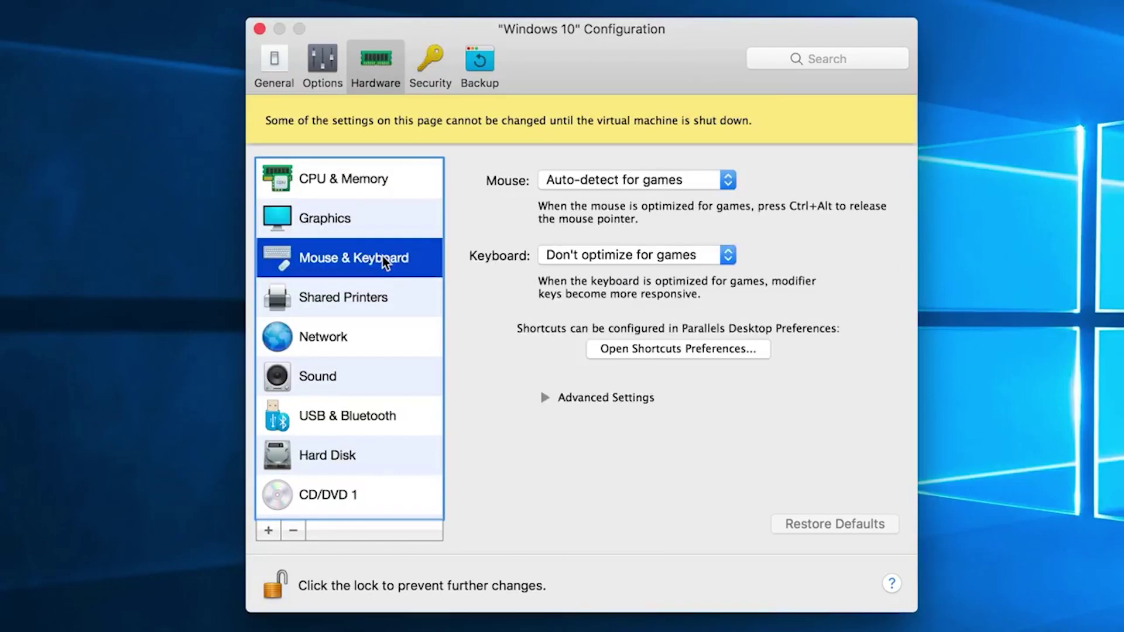
left_click(380, 297)
left_click(377, 346)
left_click(383, 179)
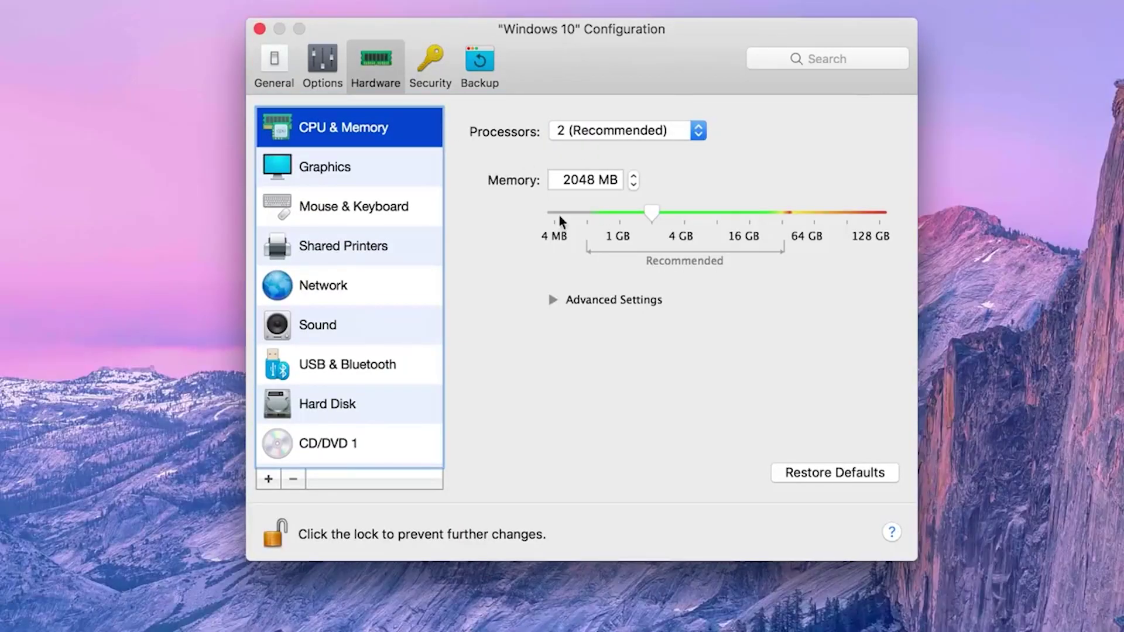
- Keep 2 (Recommended) processors and raise memory from 2048 MB through 4096 MB to 6344 MB
left_click(630, 130)
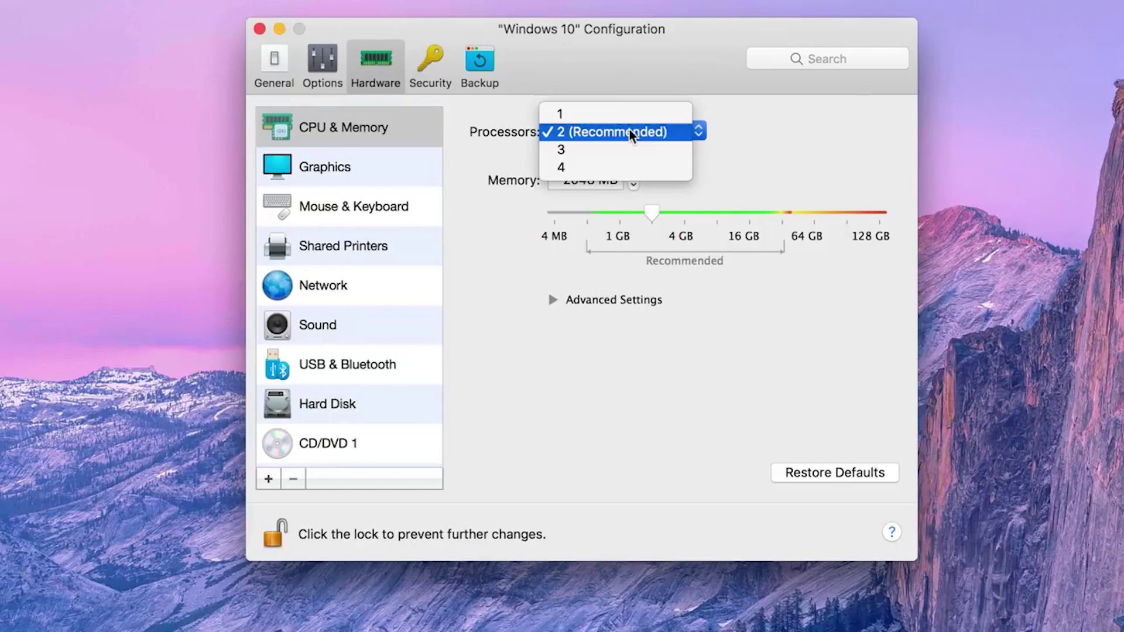
left_click(620, 133)
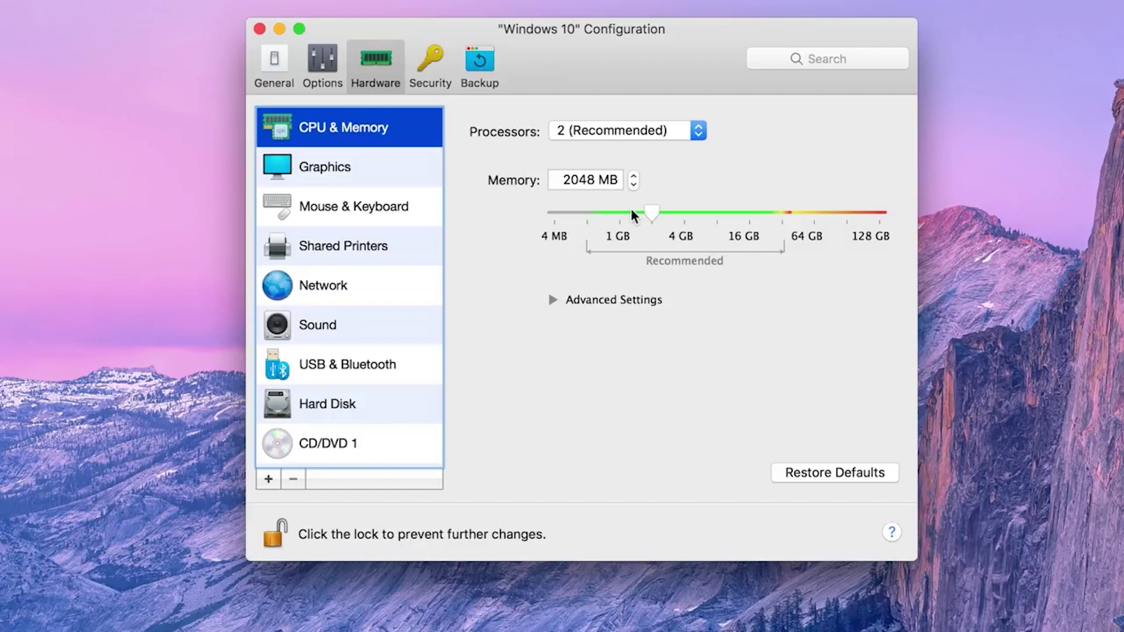
left_click_drag(651, 213, 684, 218)
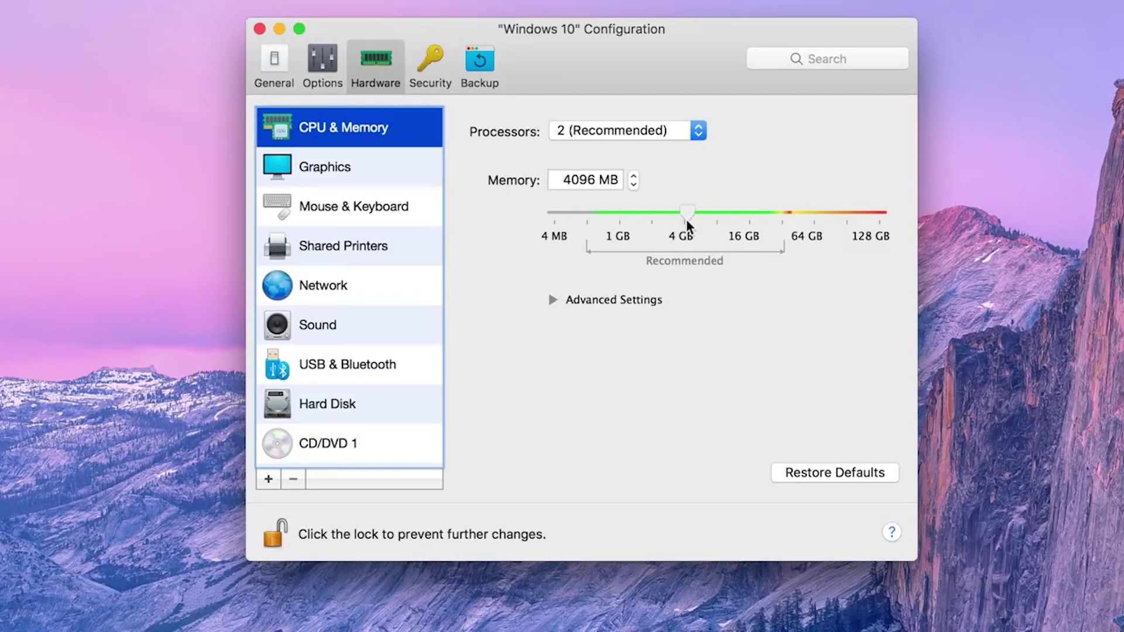
left_click_drag(686, 219, 713, 214)
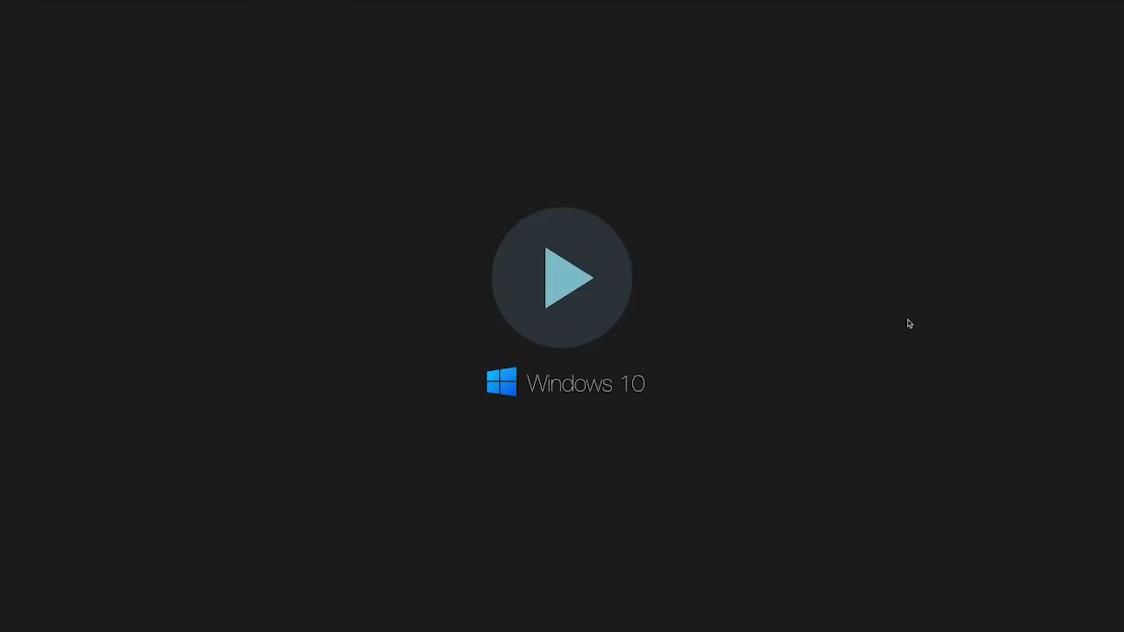
- Boot the Windows 10 VM, view Settings > About, and close the activation notice
left_click(565, 281)
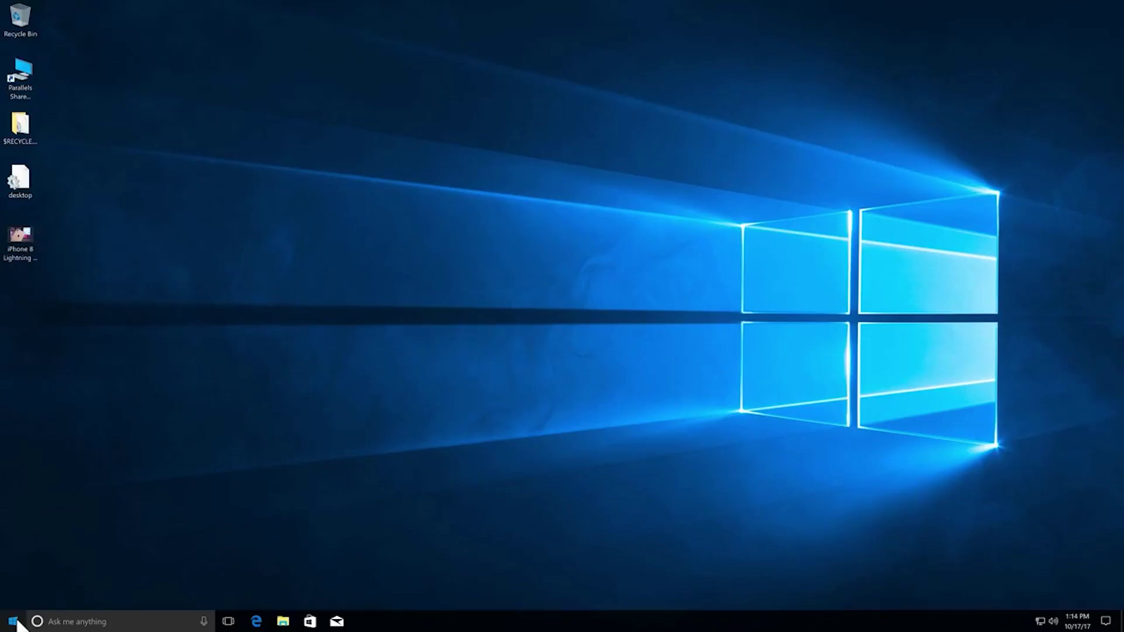
right_click(13, 622)
left_click(94, 414)
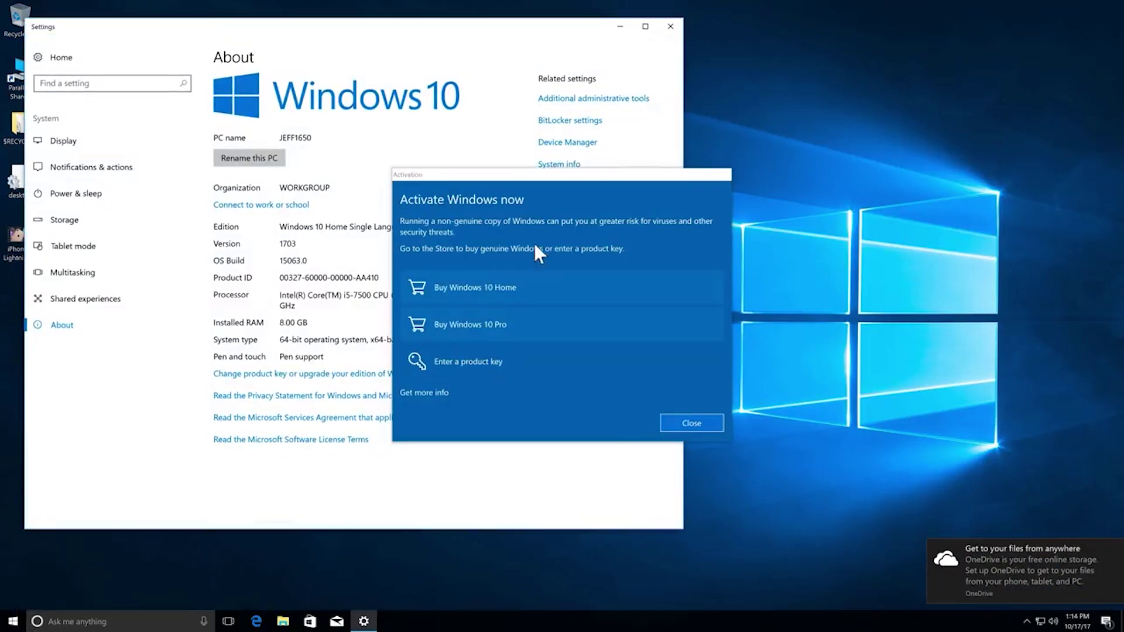
left_click(693, 423)
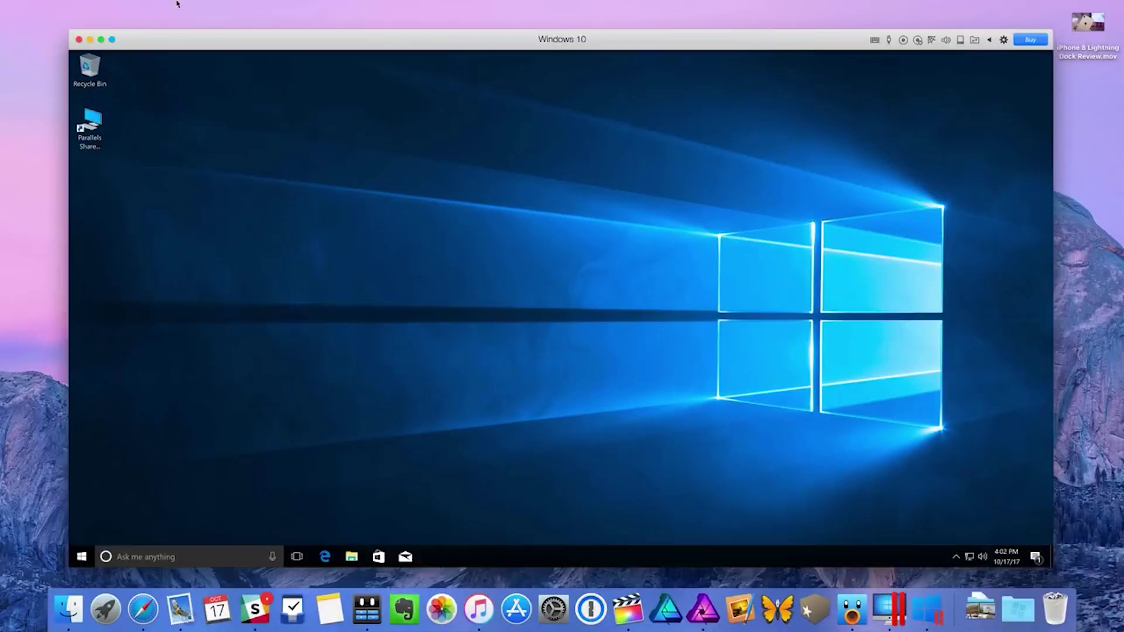
left_click(141, 5)
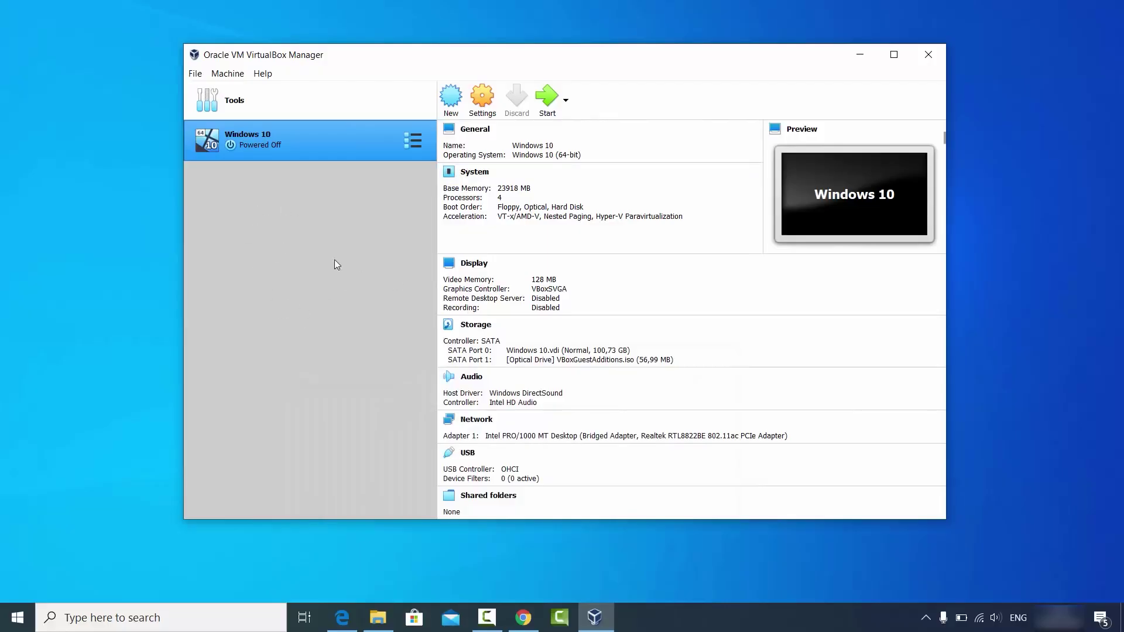
- Begin a new VirtualBox machine named 'Ubuntu 20.04' and check the Ubuntu ISO's folder in File Explorer
left_click(452, 105)
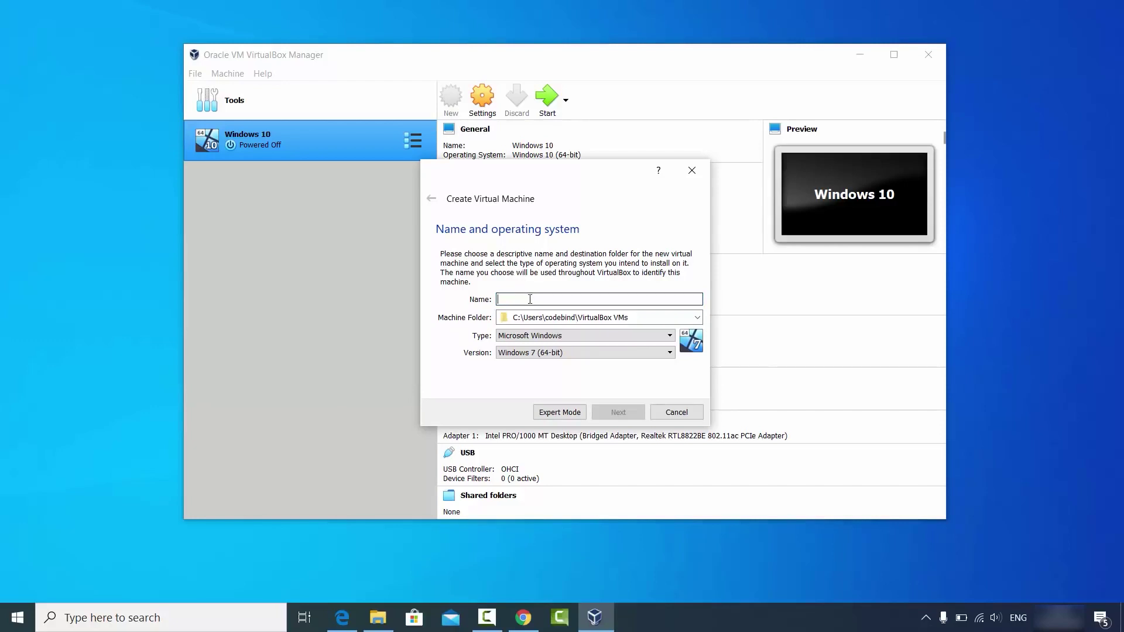
type("U")
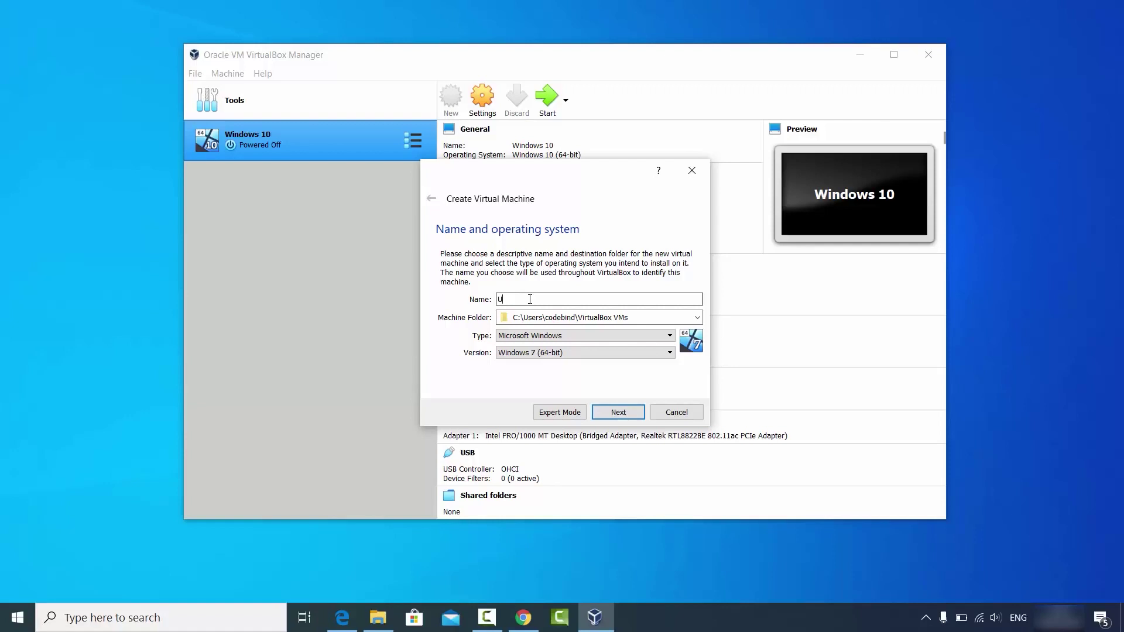
type("buntu")
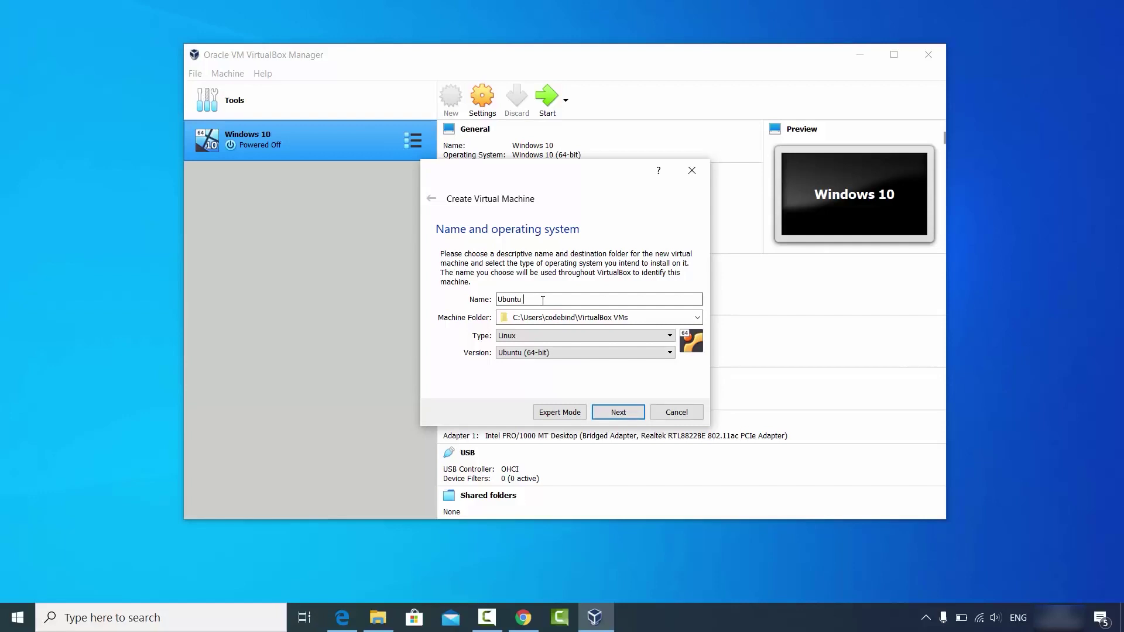
type("20.04")
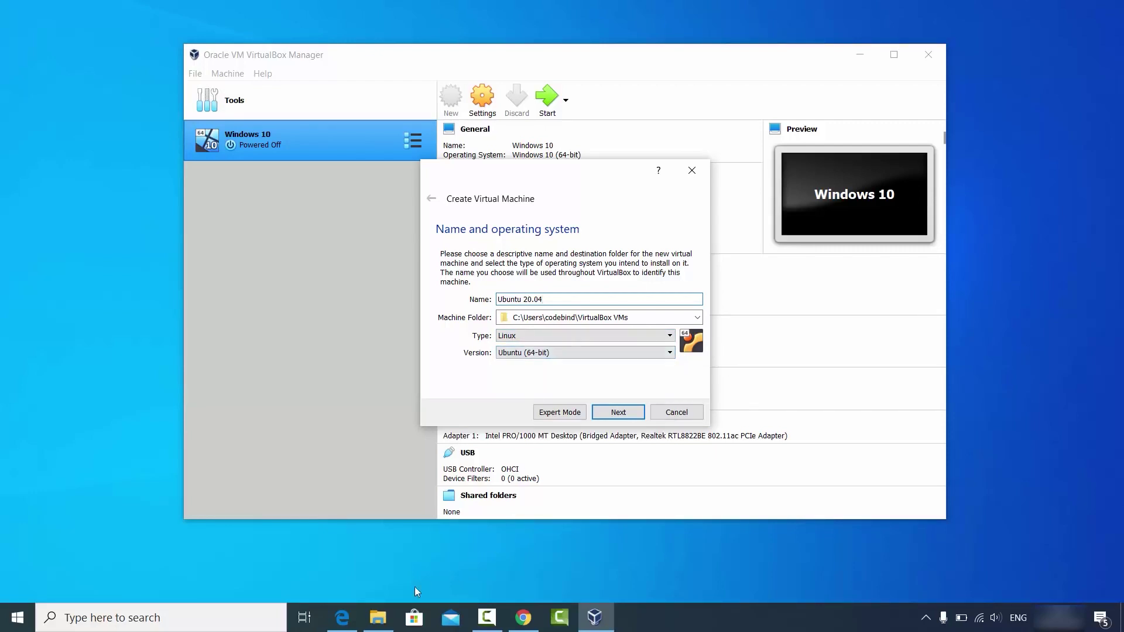
left_click(378, 618)
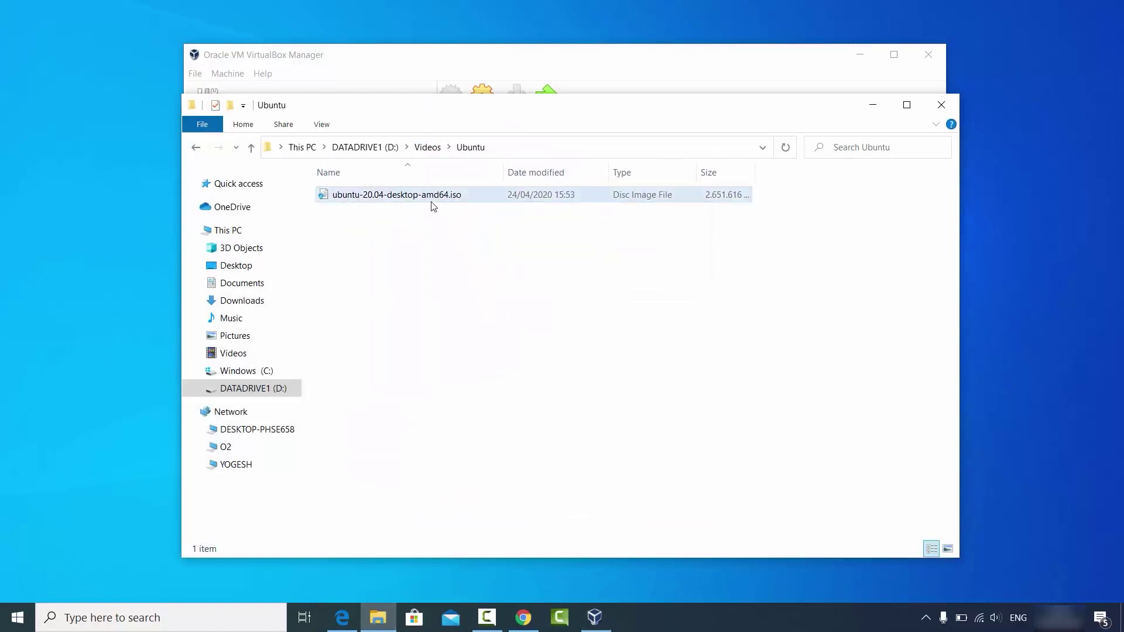
left_click(858, 107)
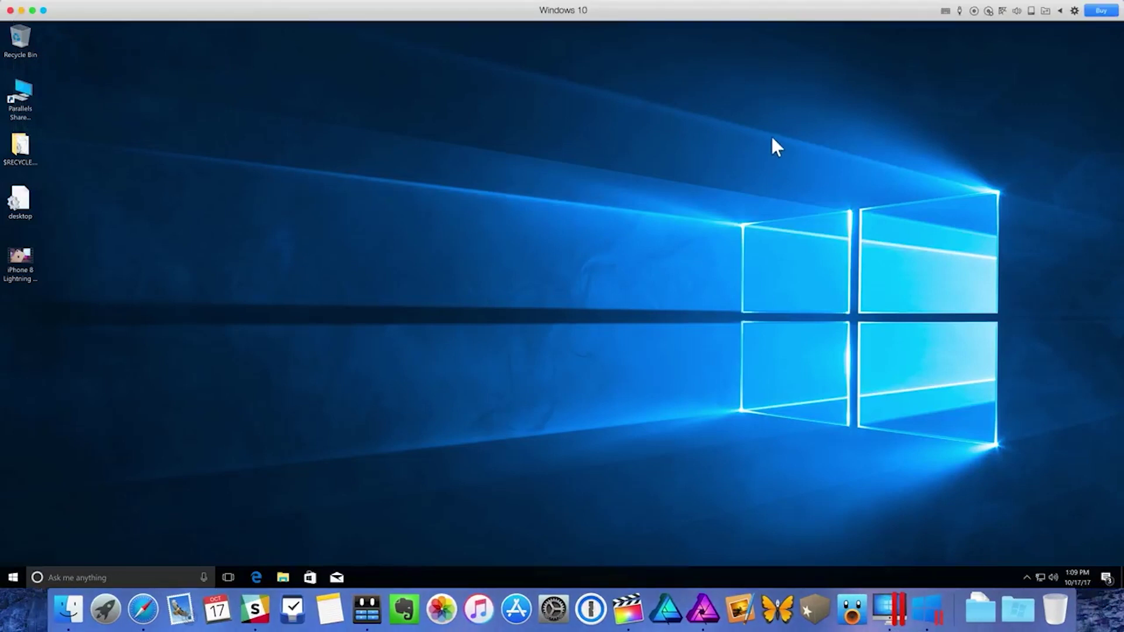
- Switch the Windows 10 VM to full screen and go to the Parallels Desktop Buy page
left_click(32, 10)
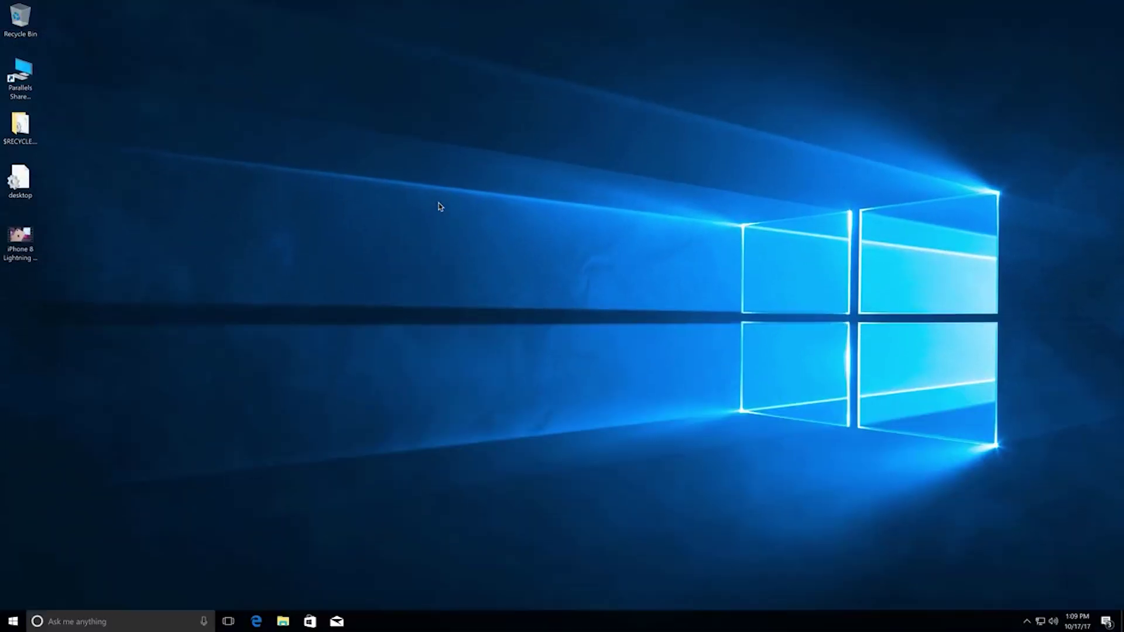
mouse_move(1024, 3)
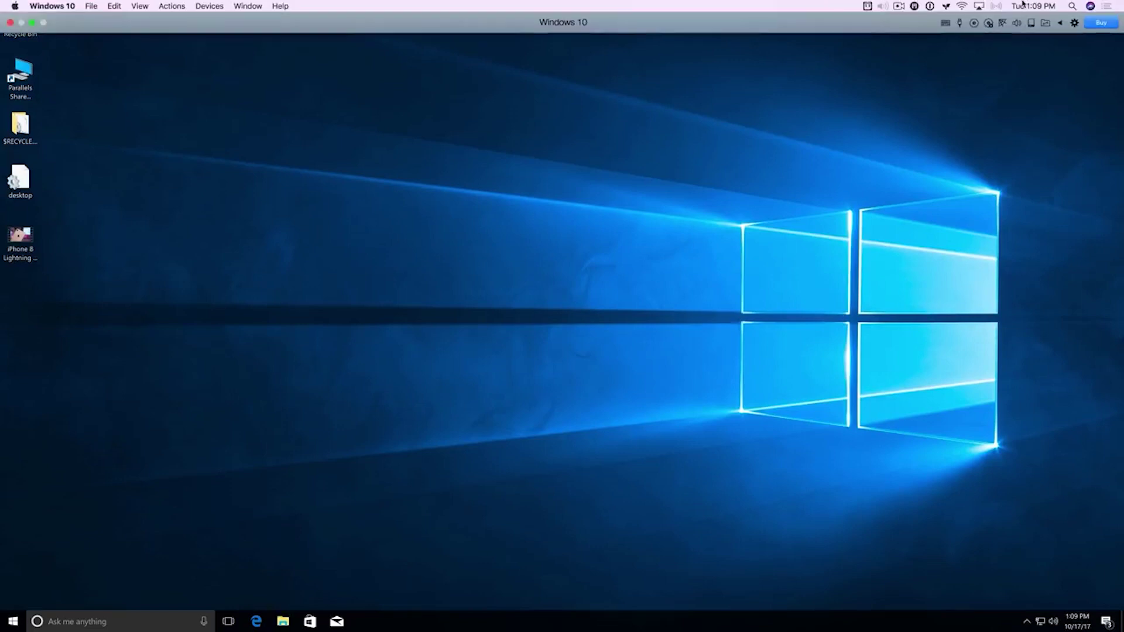
left_click(1102, 24)
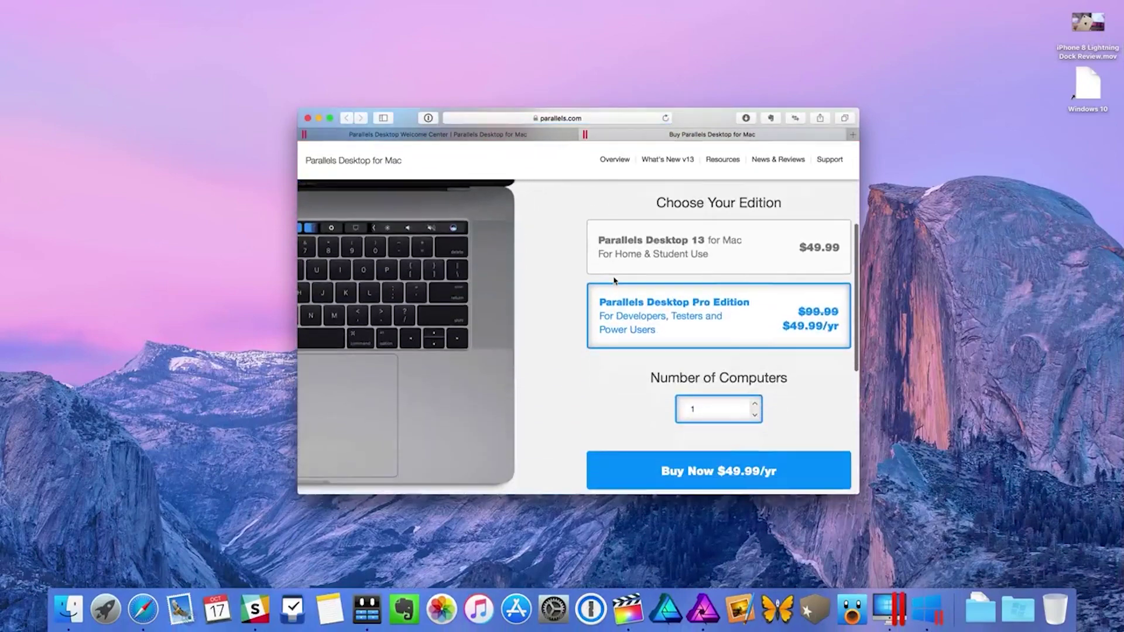
- Compare new-license and upgrade prices for Parallels Desktop 13 and Pro Edition, then close the store
scroll(644, 269, "up", 4)
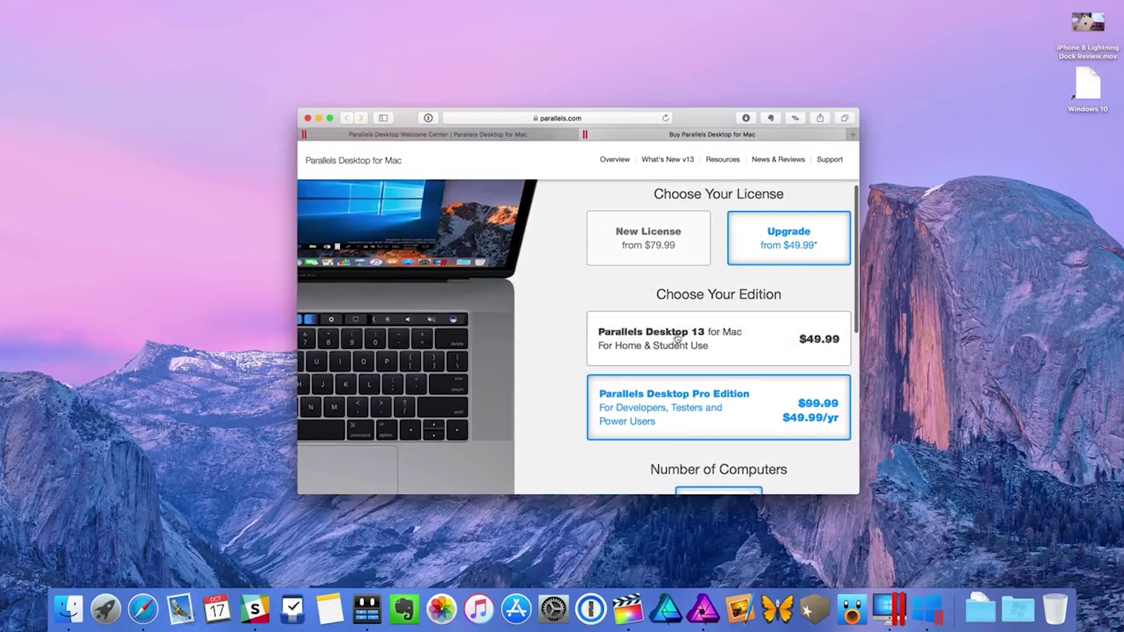
left_click(669, 256)
scroll(669, 256, "down", 3)
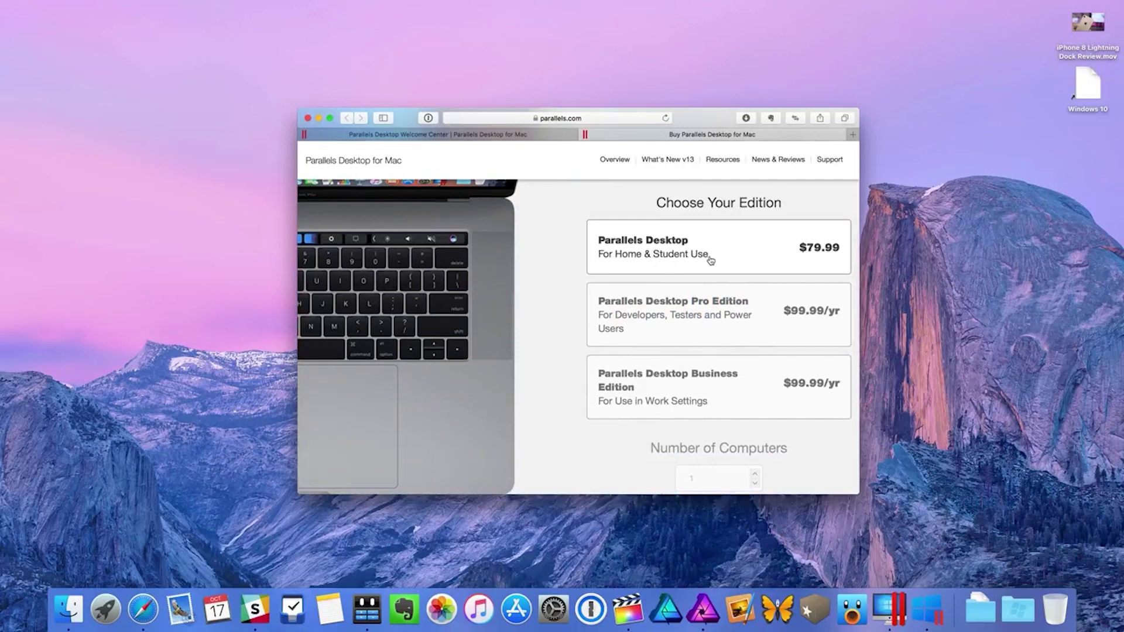
scroll(711, 260, "up", 5)
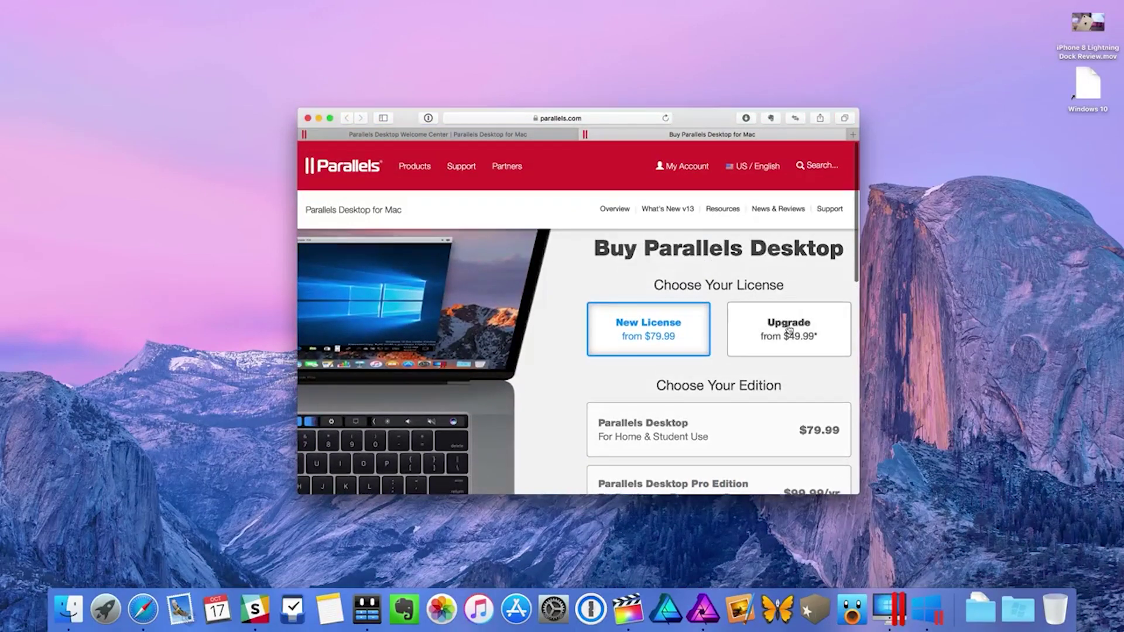
left_click(789, 329)
scroll(788, 329, "down", 7)
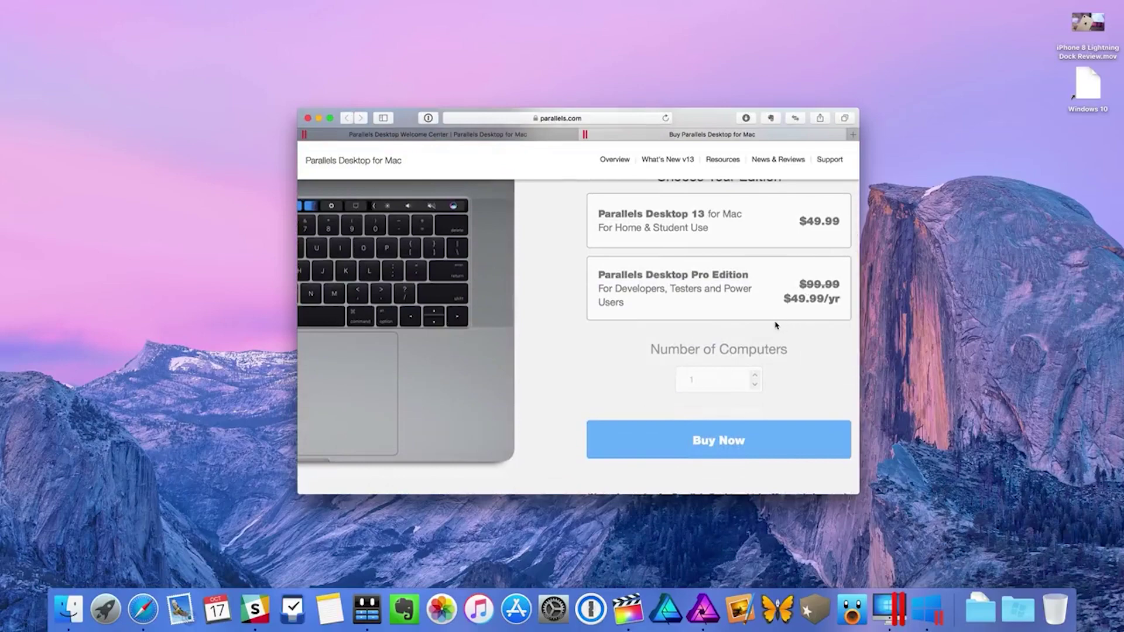
left_click(318, 118)
key("ctrl+Right")
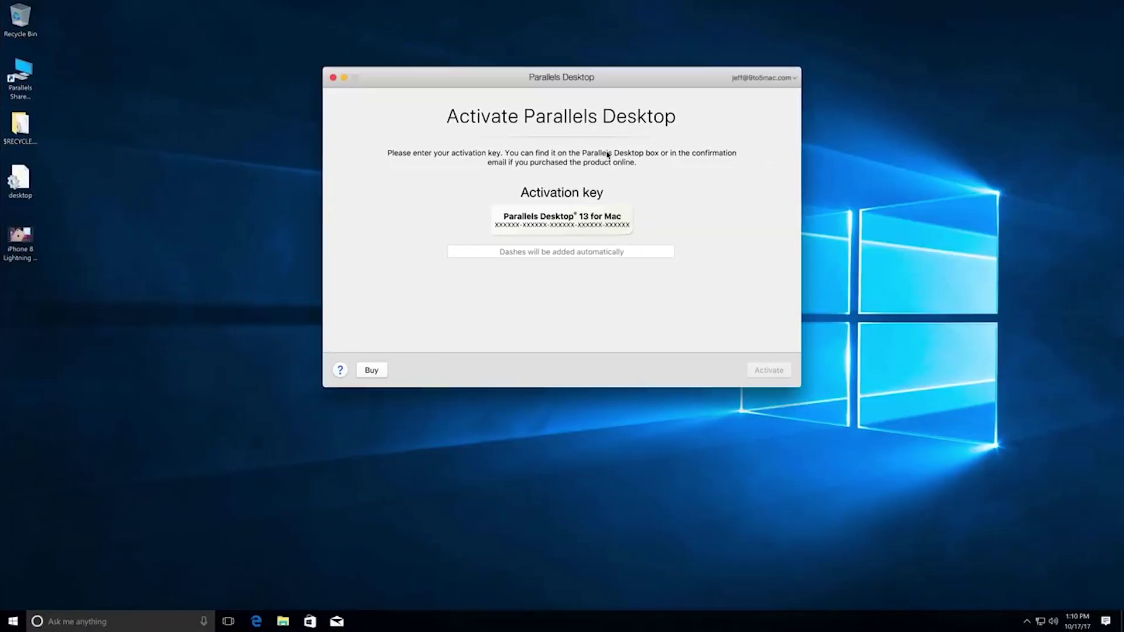
- Select the Activation key field, then close the Activate Parallels Desktop dialog without entering a key
left_click(645, 250)
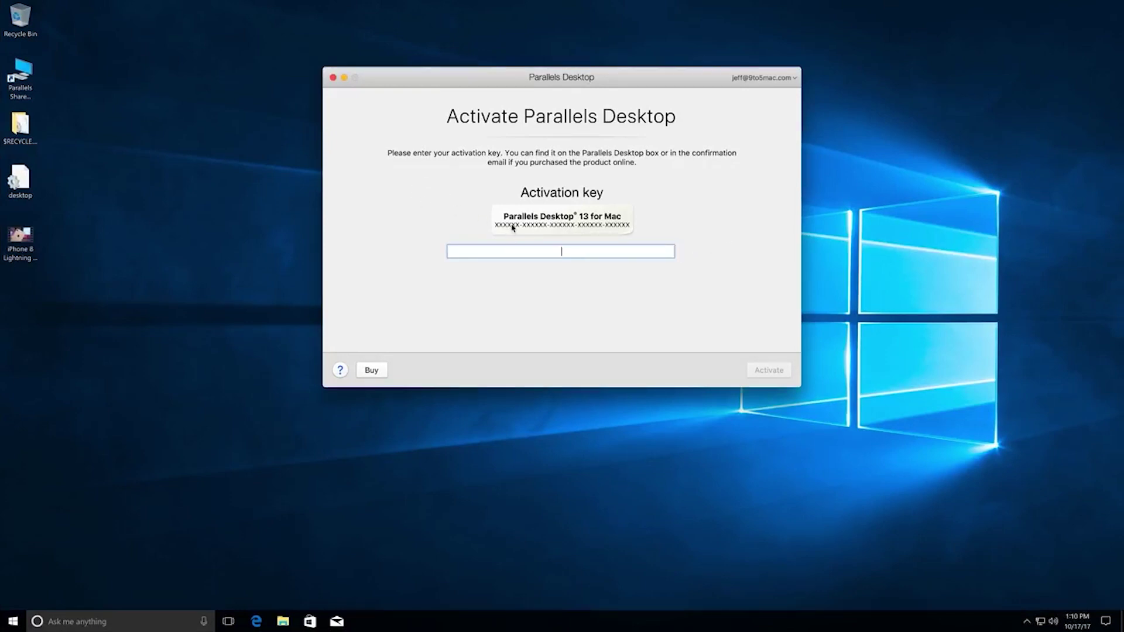
left_click(332, 78)
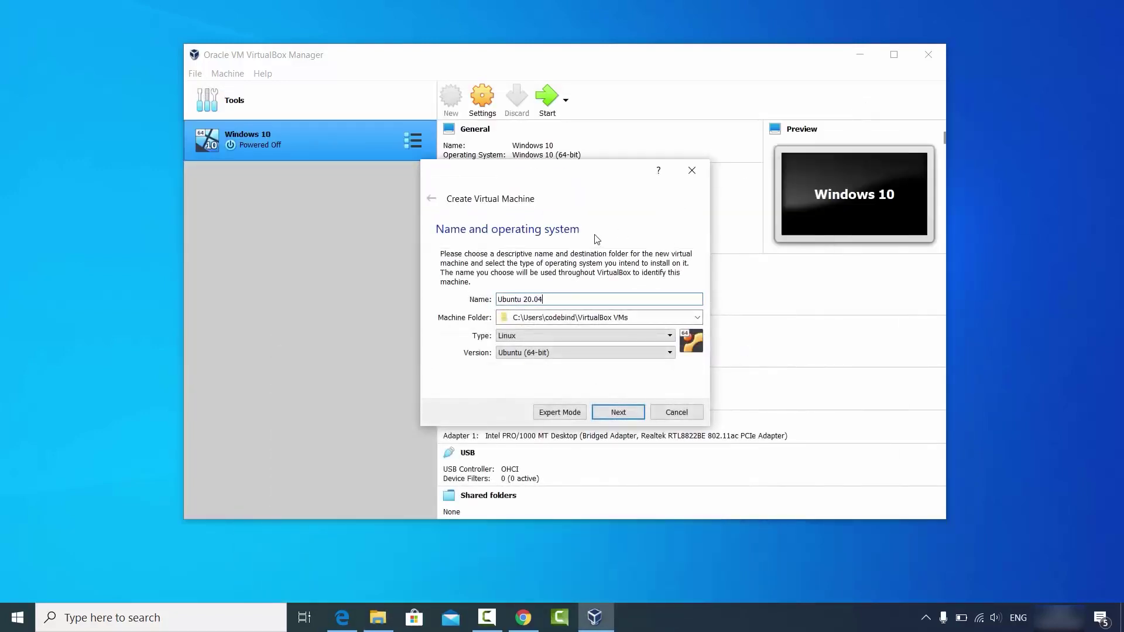
- Confirm Ubuntu (64-bit) in the Version list and advance to the memory size page
left_click(542, 354)
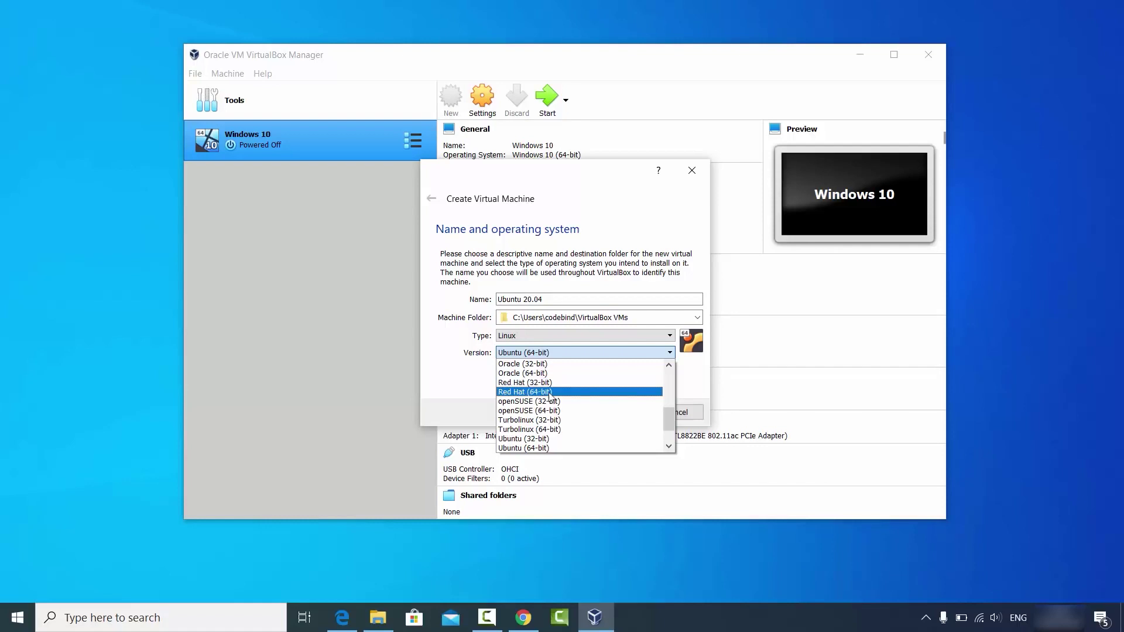
scroll(550, 397, "down", 1)
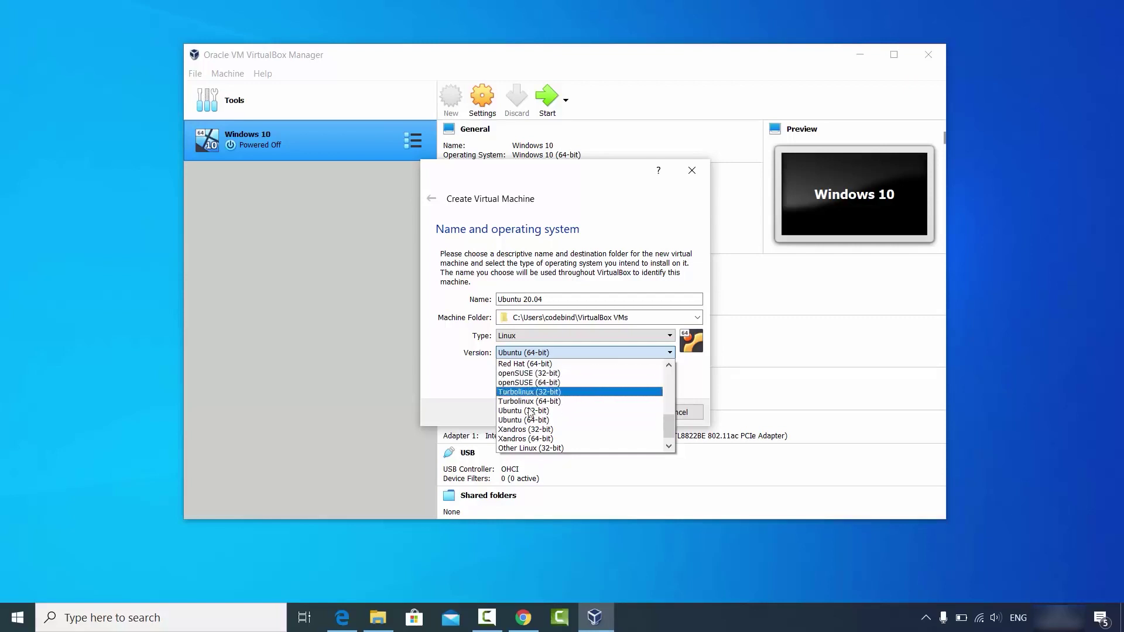
scroll(536, 431, "down", 1)
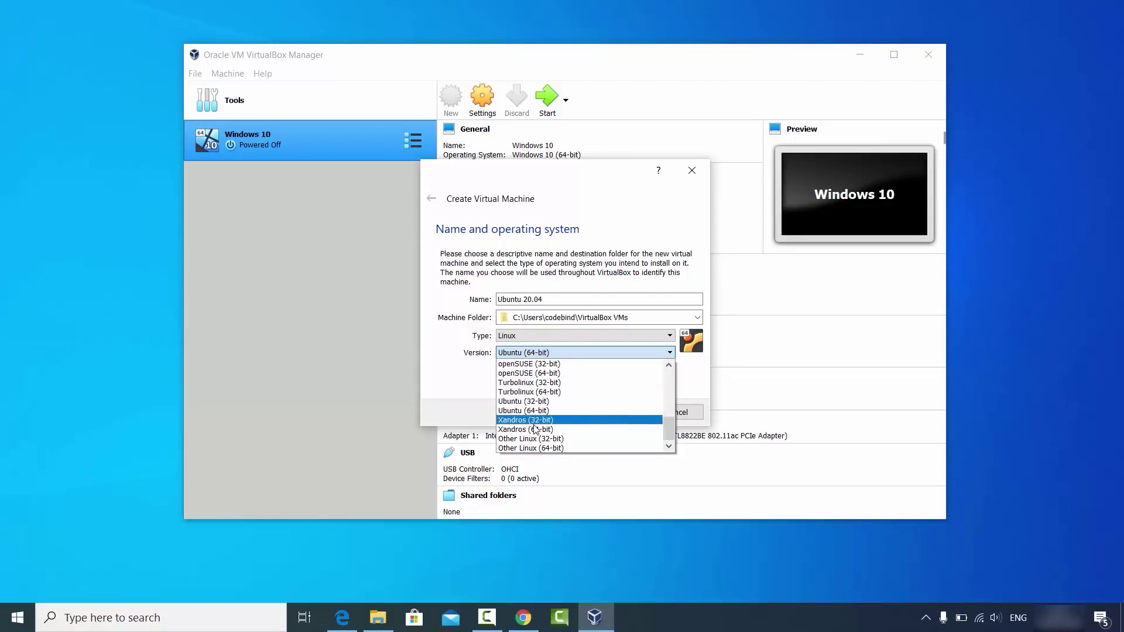
left_click(467, 392)
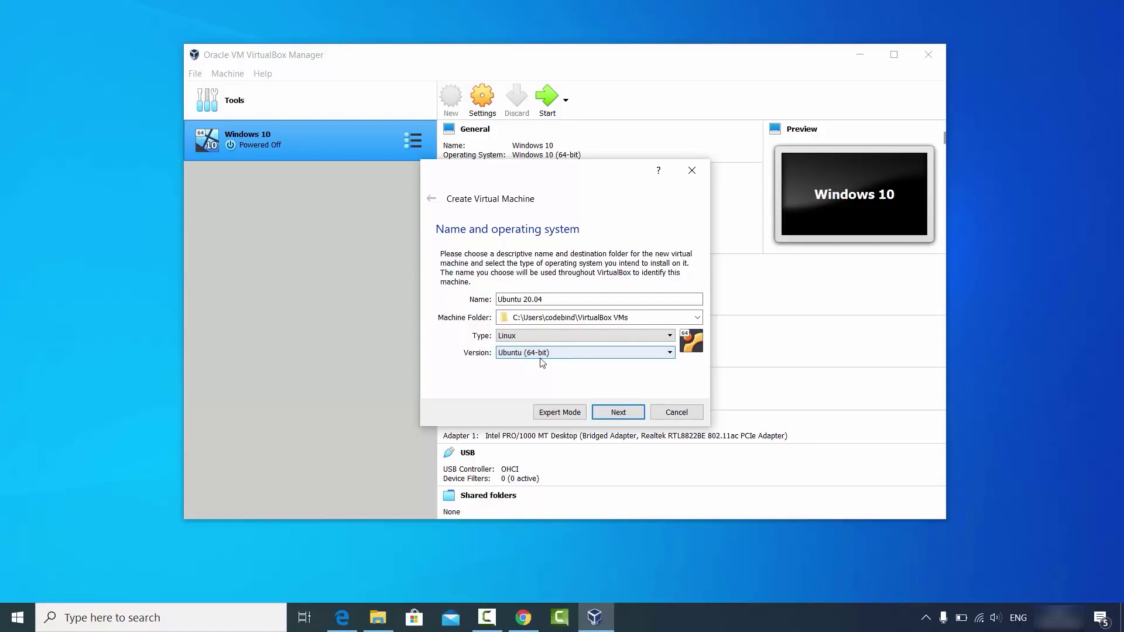
left_click(606, 413)
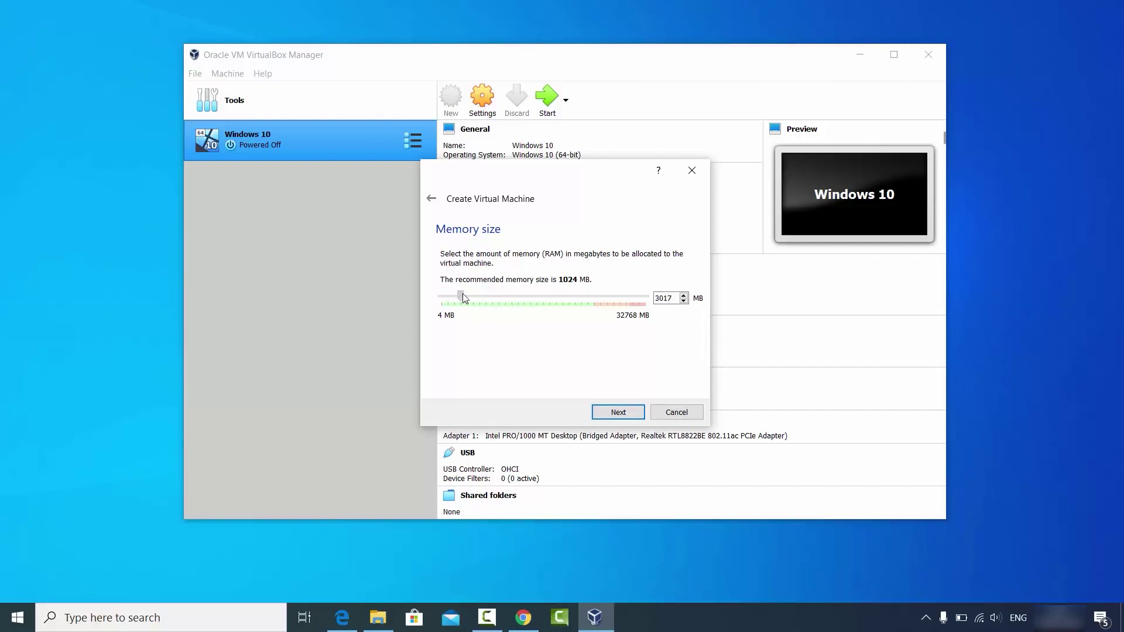
- Drag the memory slider to about 24483 MB (24 GB) and go on to the hard disk page
left_click_drag(463, 295, 596, 301)
left_click(612, 416)
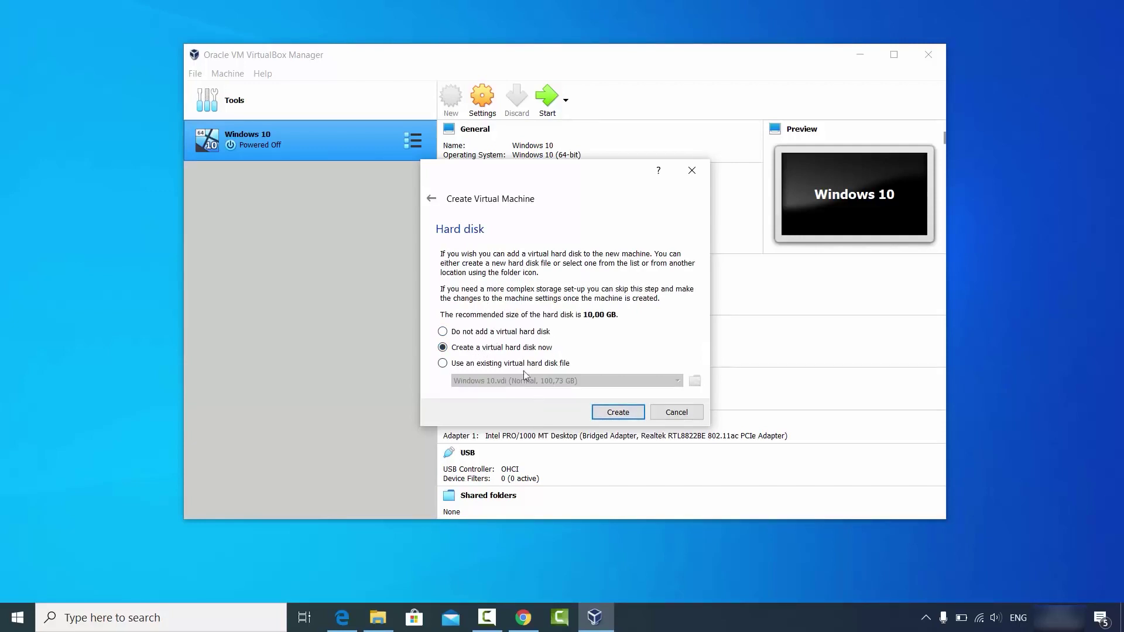
- Choose 'Create a virtual hard disk now', keep VDI as the file type, and continue
left_click(608, 413)
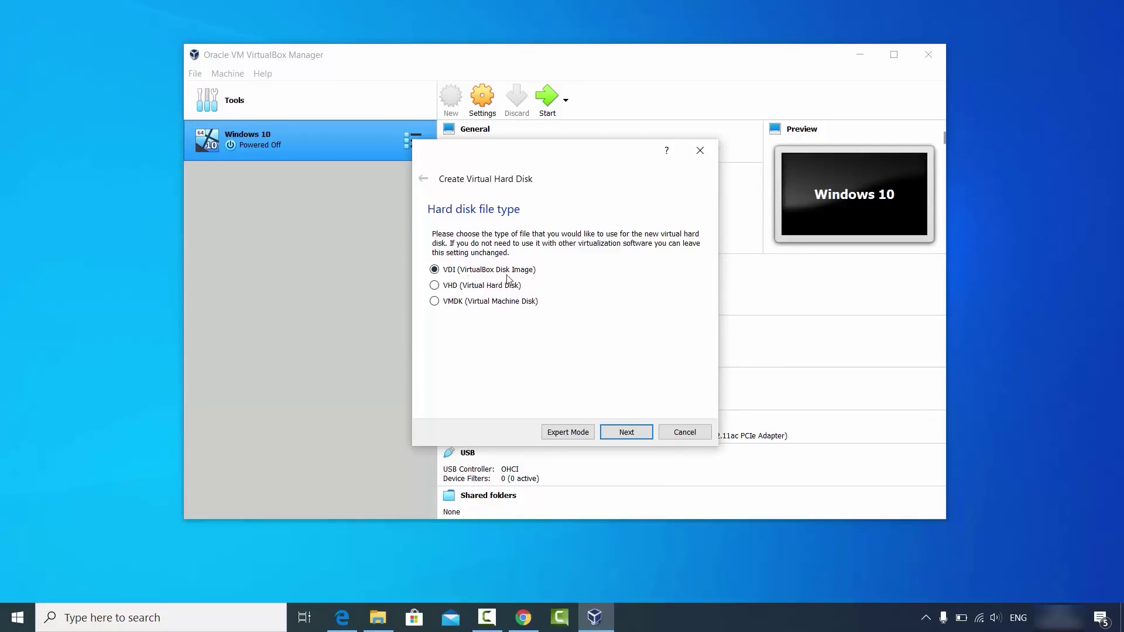
left_click(616, 434)
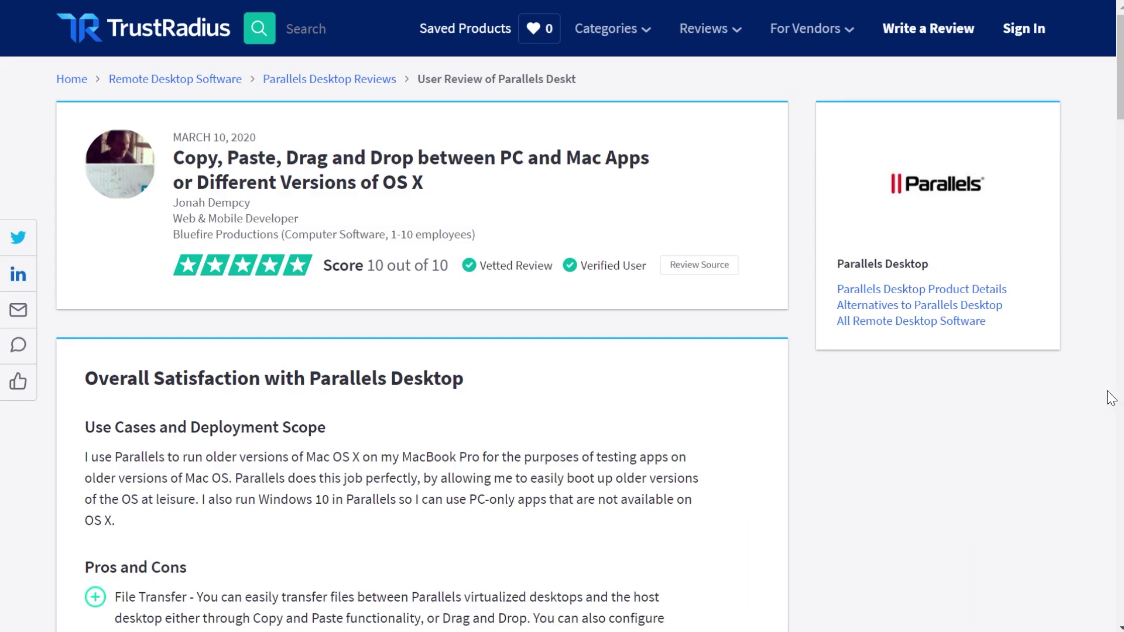
scroll(1111, 398, "down", 5)
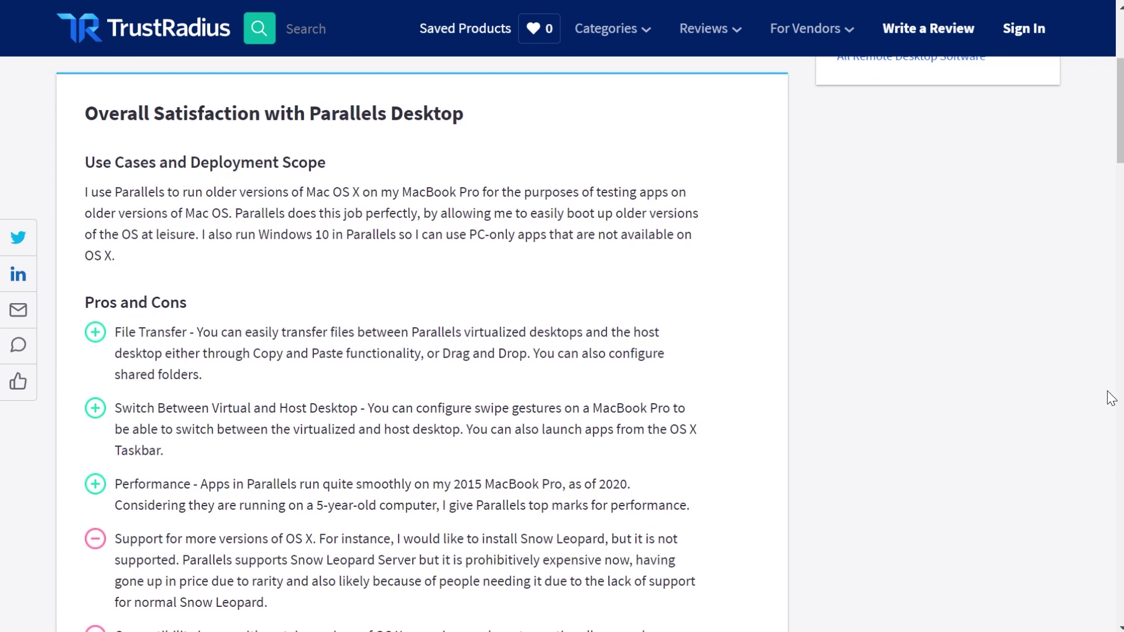
scroll(1108, 391, "down", 5)
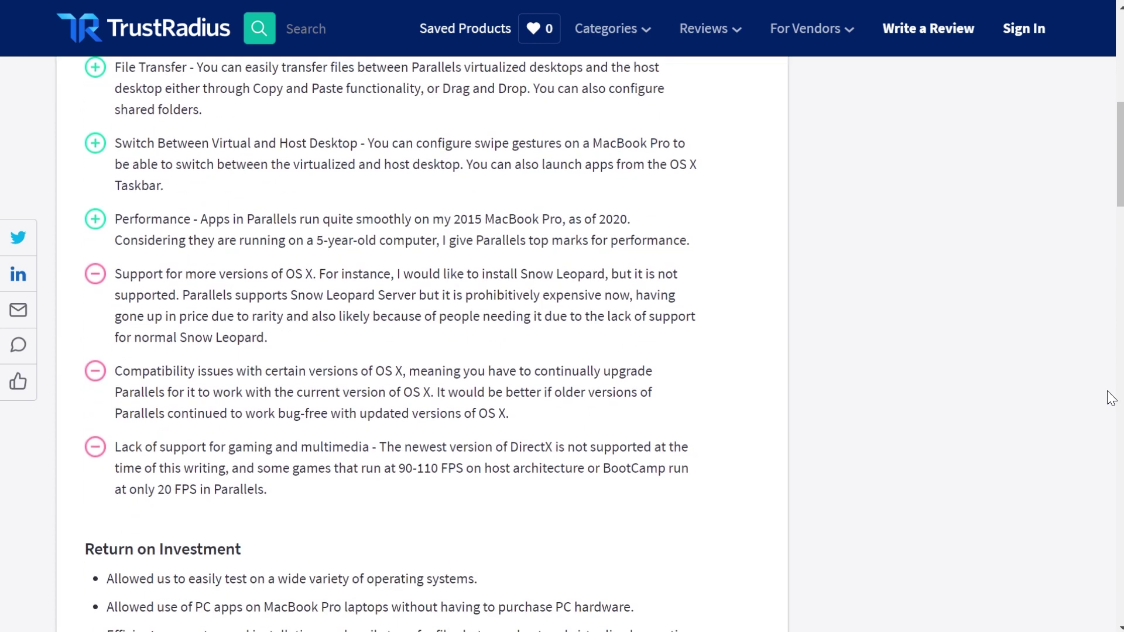
scroll(1108, 391, "down", 5)
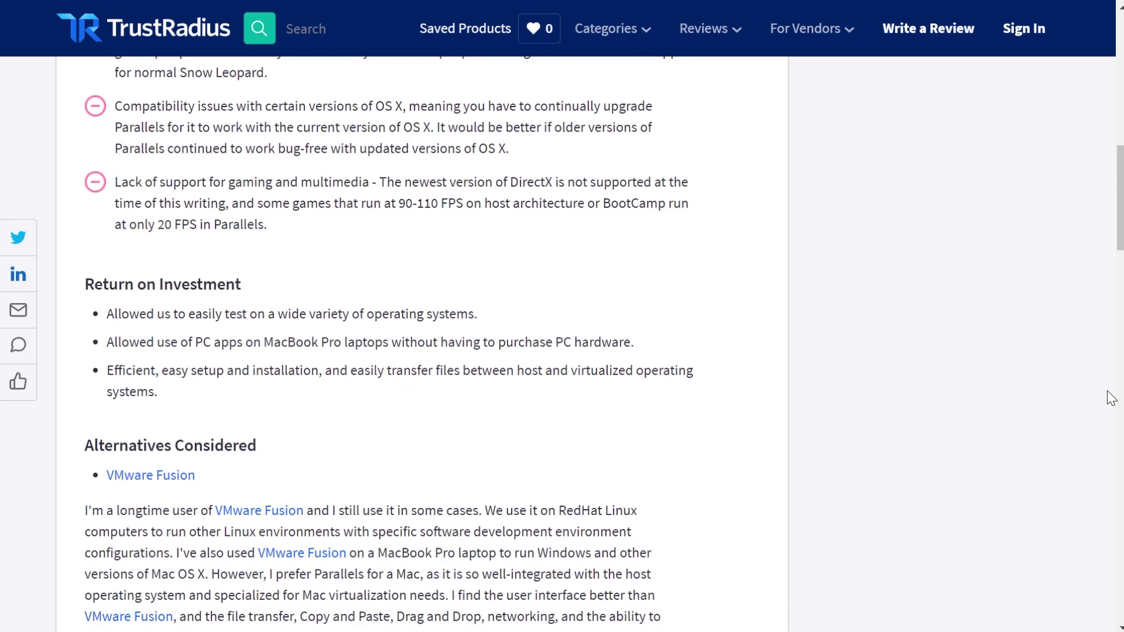
scroll(1108, 391, "down", 5)
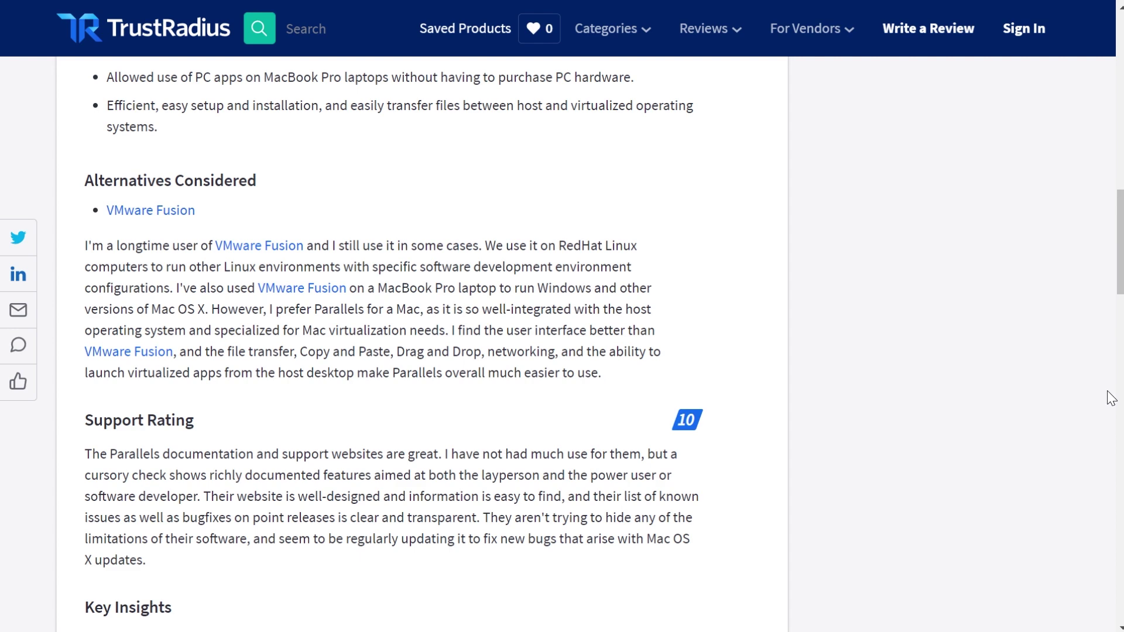
scroll(1108, 391, "down", 6)
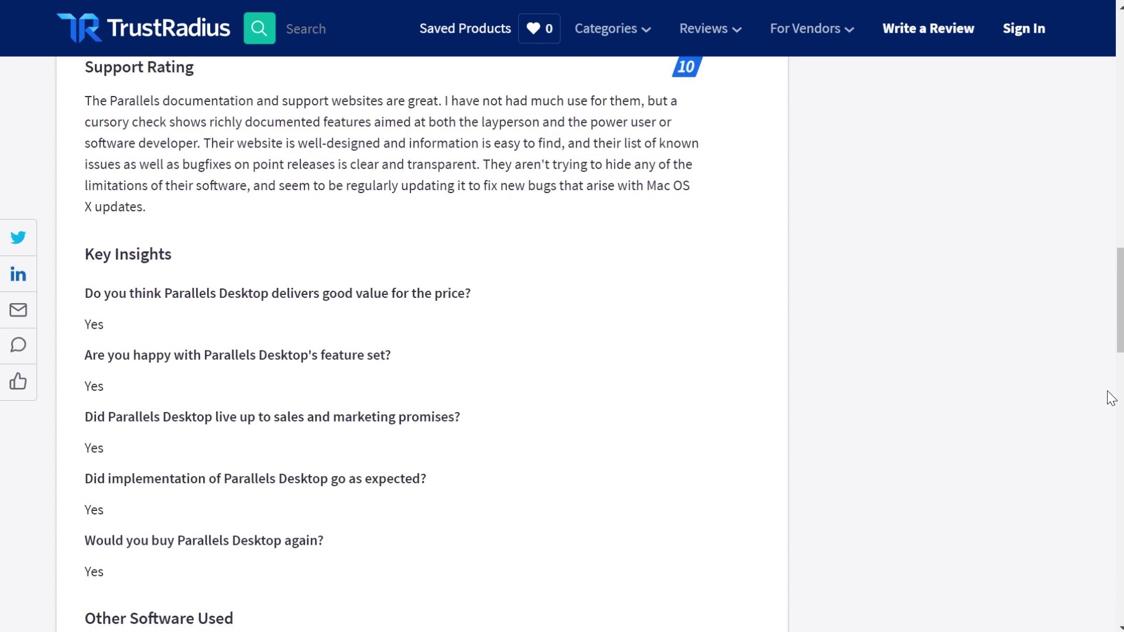
scroll(1108, 391, "down", 5)
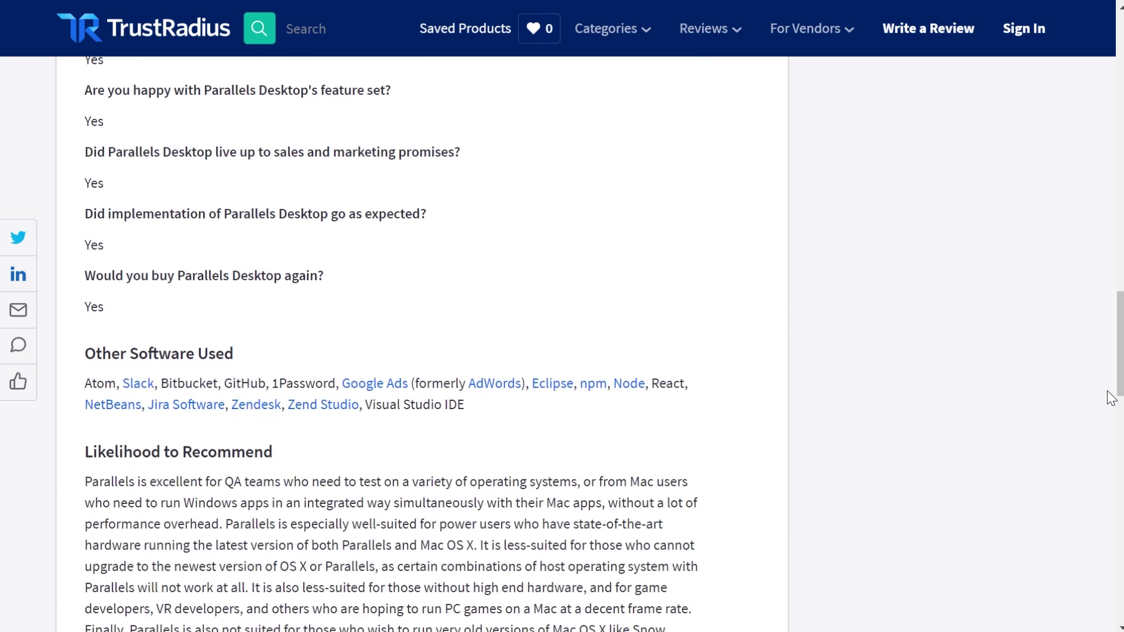
scroll(1108, 391, "down", 5)
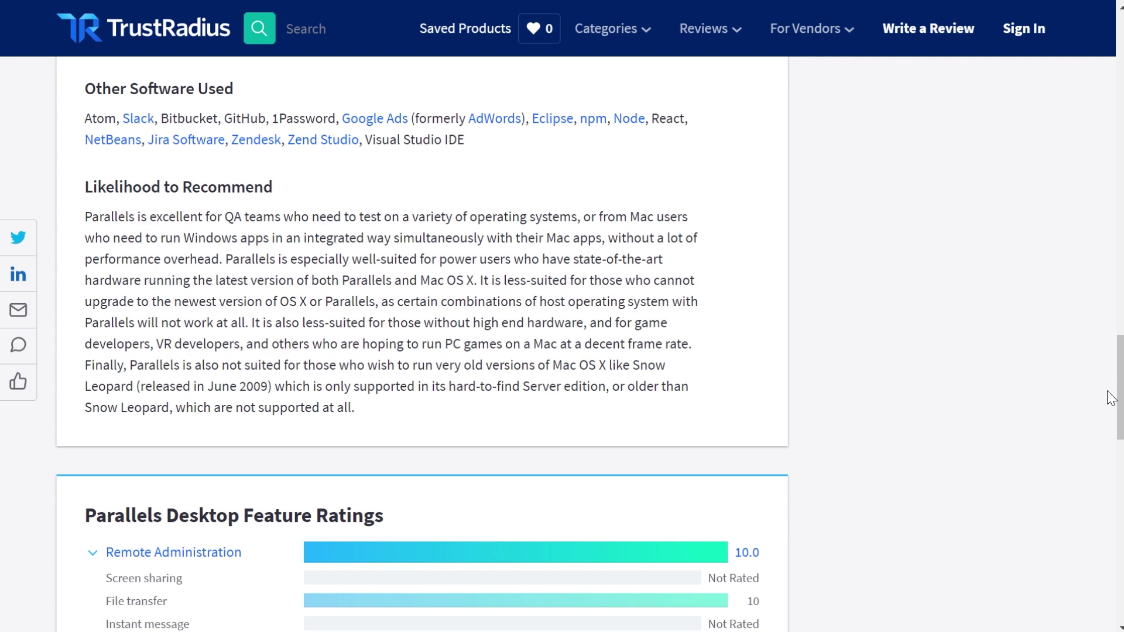
scroll(1107, 391, "down", 7)
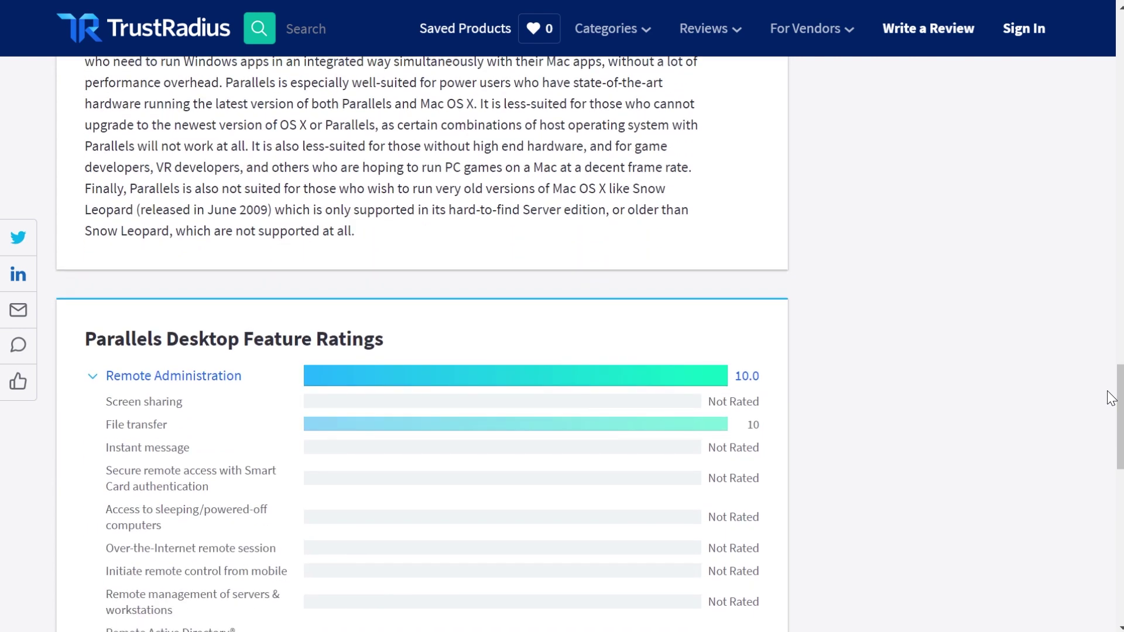
scroll(1108, 391, "down", 1)
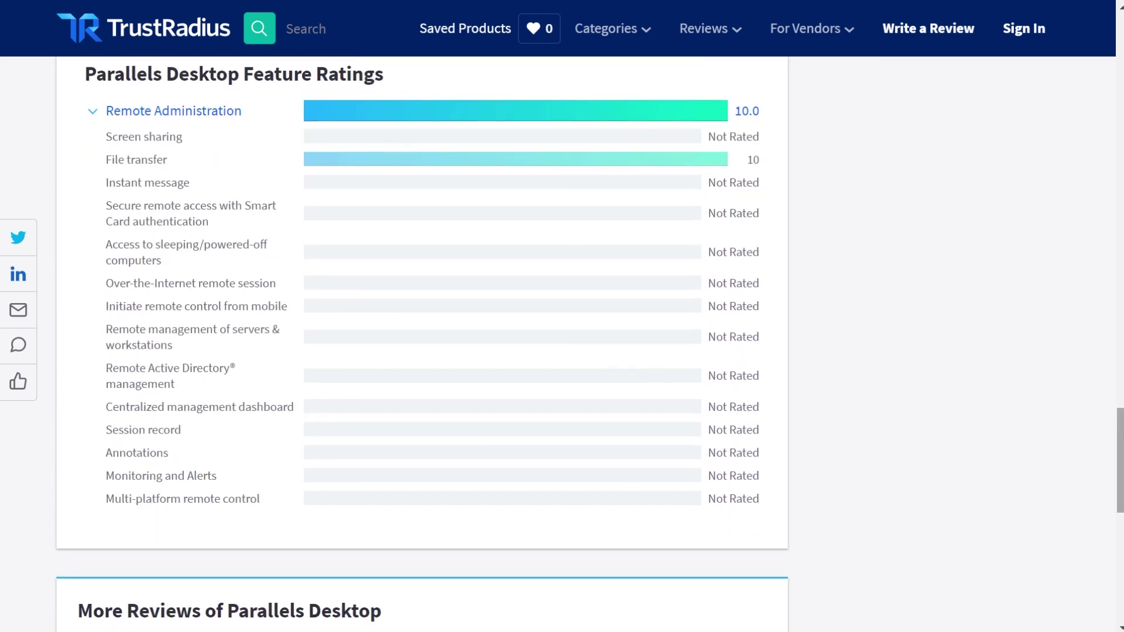
scroll(1094, 447, "down", 6)
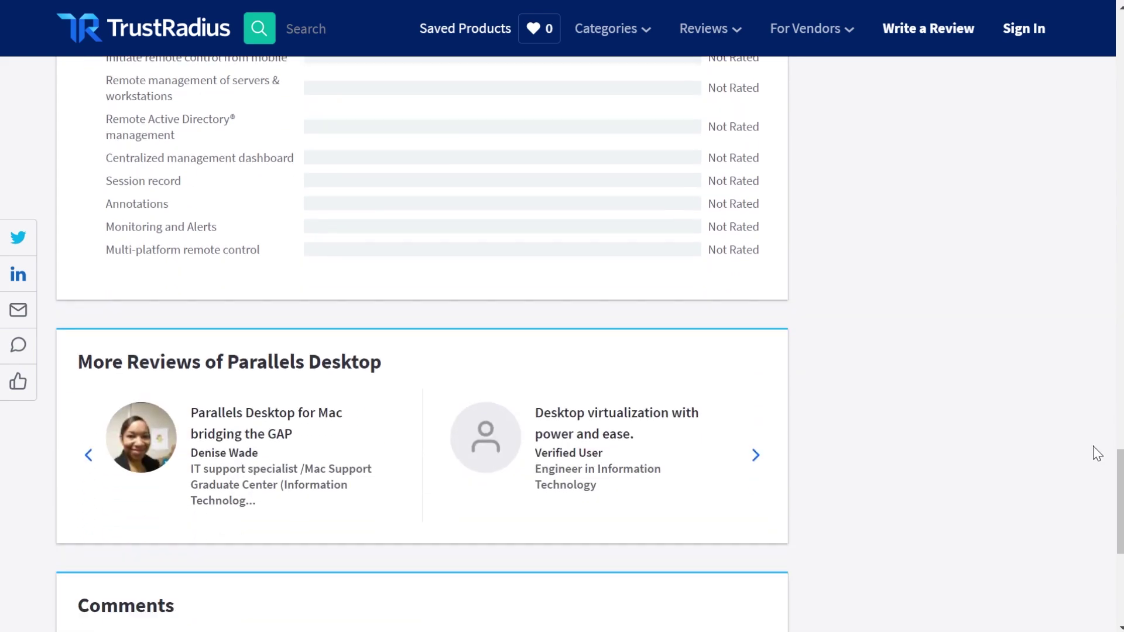
scroll(1073, 128, "up", 20)
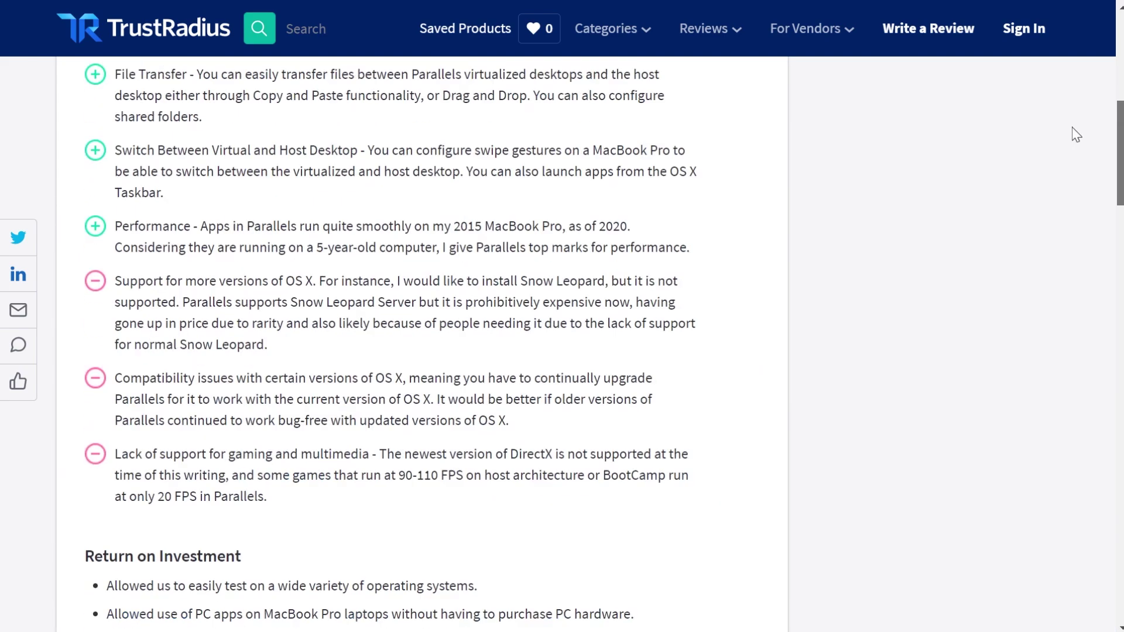